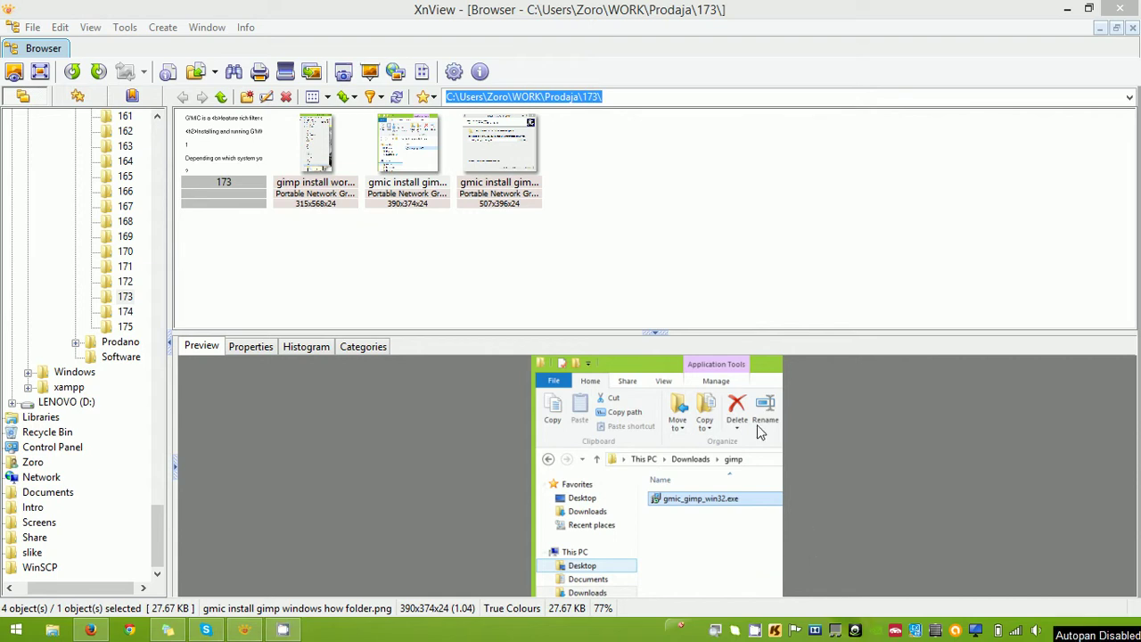
# Step: Browse folders 175 and 174, then return to 173 and select both gmic install screenshots
pyautogui.click(624, 245)
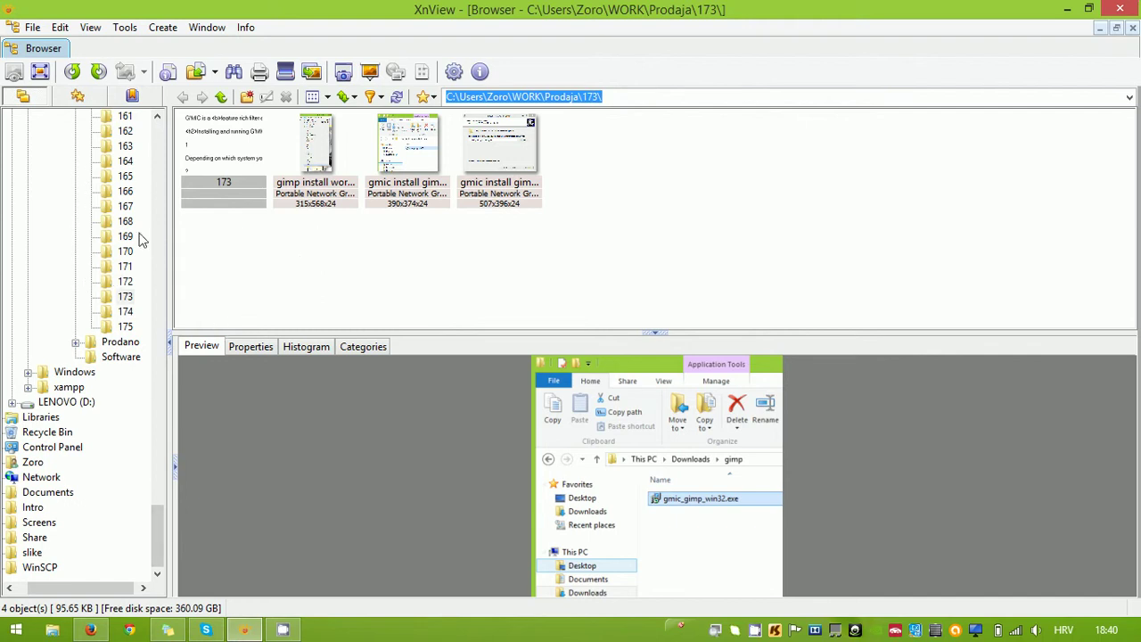
pyautogui.moveTo(157, 545); pyautogui.dragTo(155, 507)
pyautogui.click(125, 447)
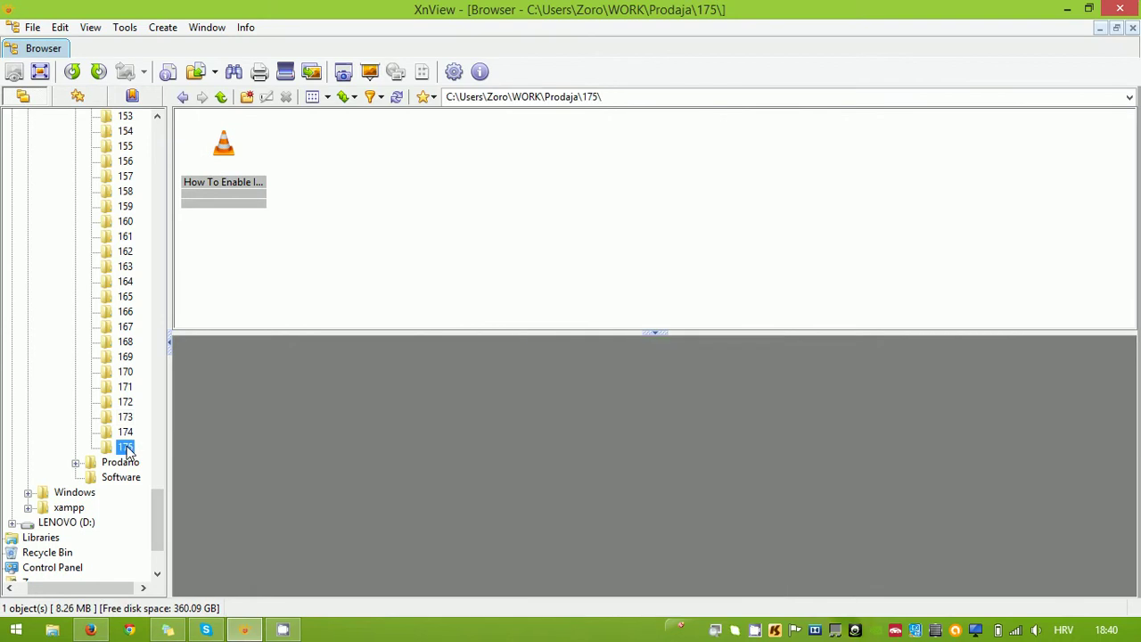
pyautogui.click(126, 432)
pyautogui.click(125, 417)
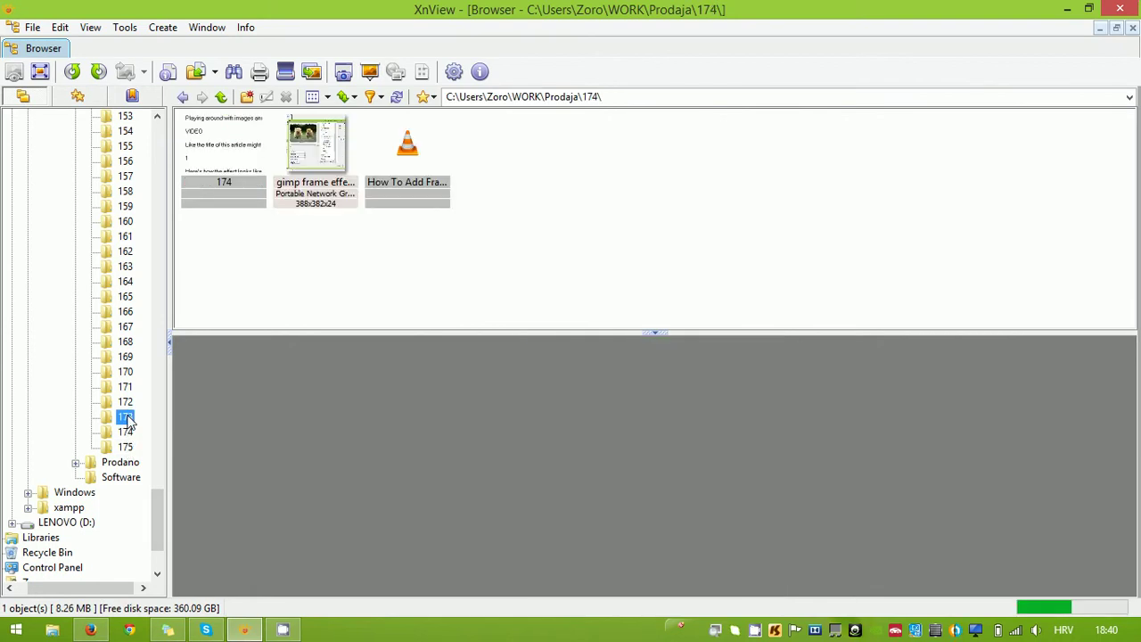
pyautogui.click(432, 149)
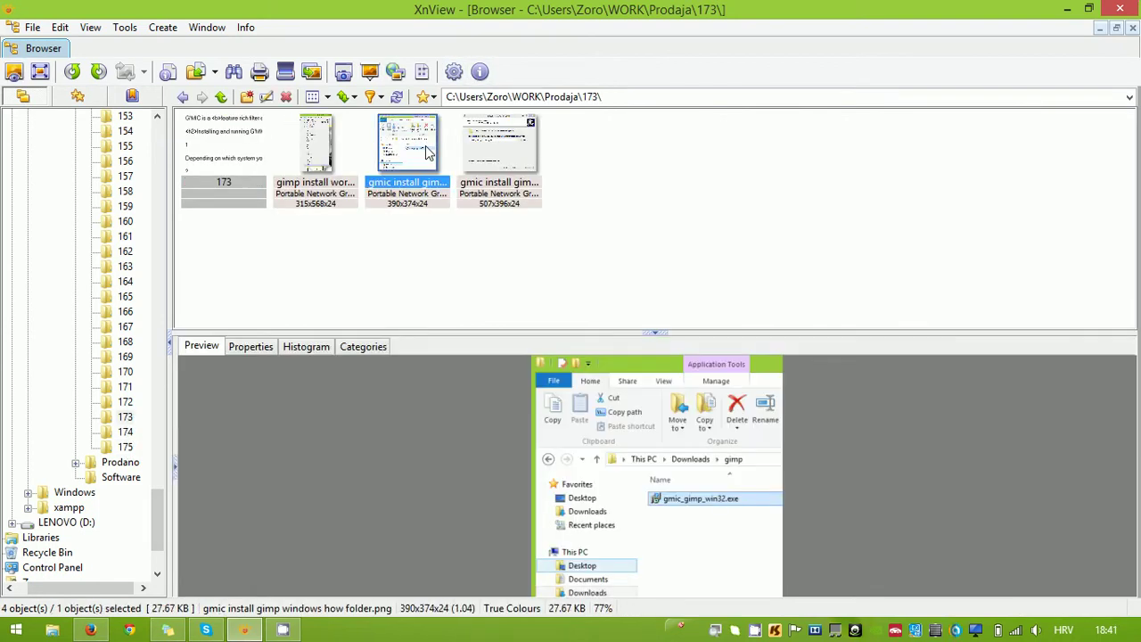
pyautogui.moveTo(635, 150); pyautogui.dragTo(409, 154)
# Step: Start batch processing on the two selected screenshots with JPG - JPEG / JFIF output format
pyautogui.rightClick(410, 154)
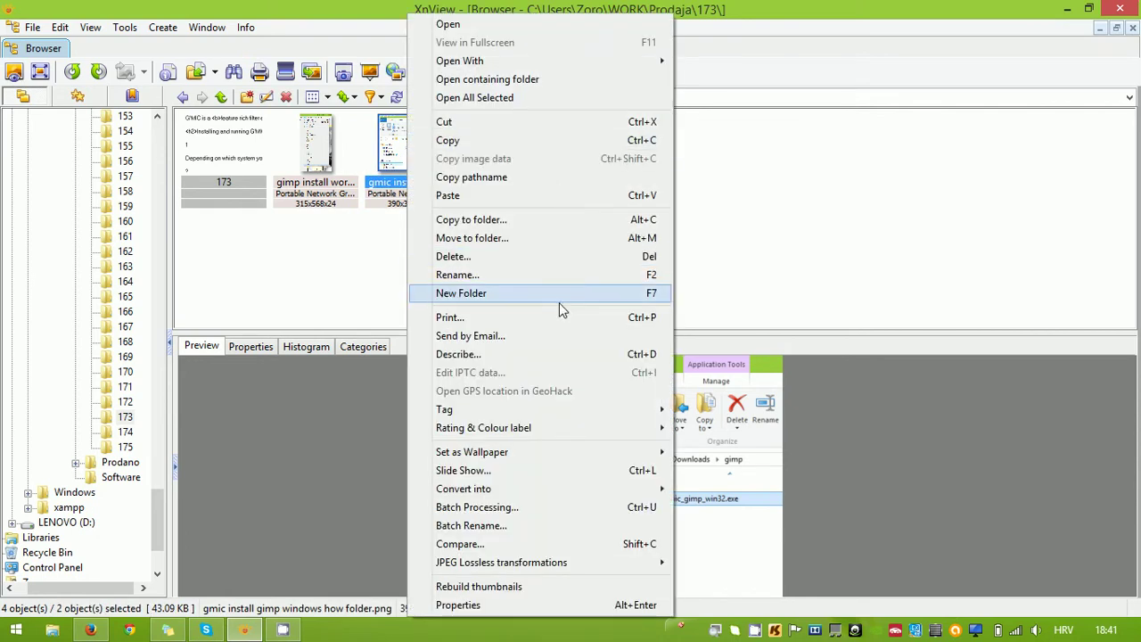
pyautogui.click(552, 514)
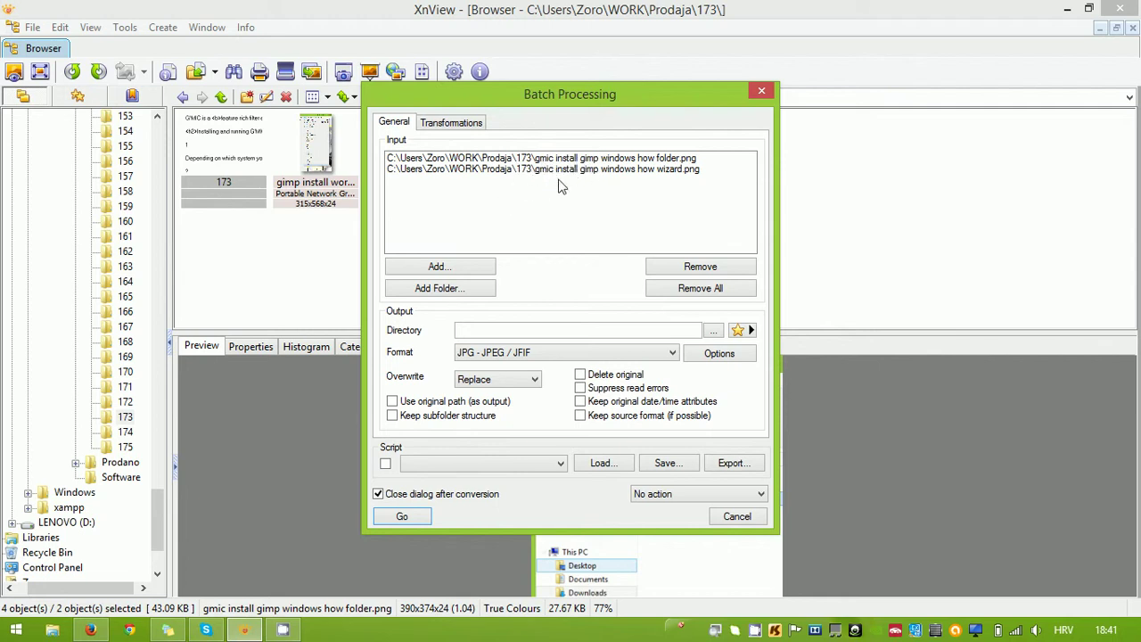
pyautogui.click(560, 352)
pyautogui.click(560, 352)
pyautogui.click(559, 352)
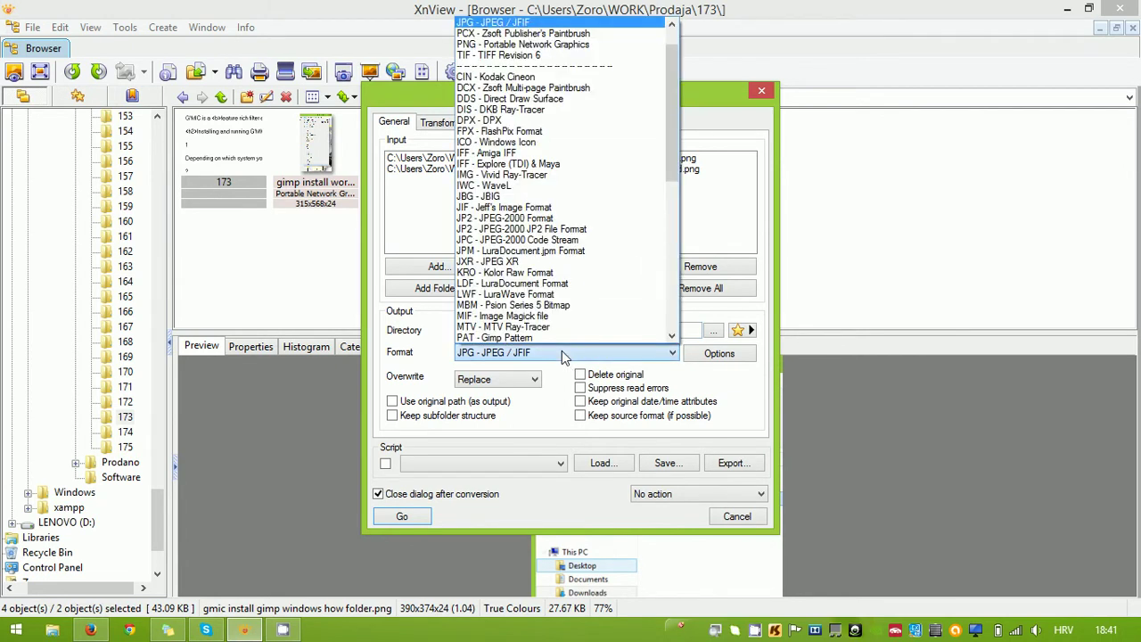
pyautogui.click(561, 352)
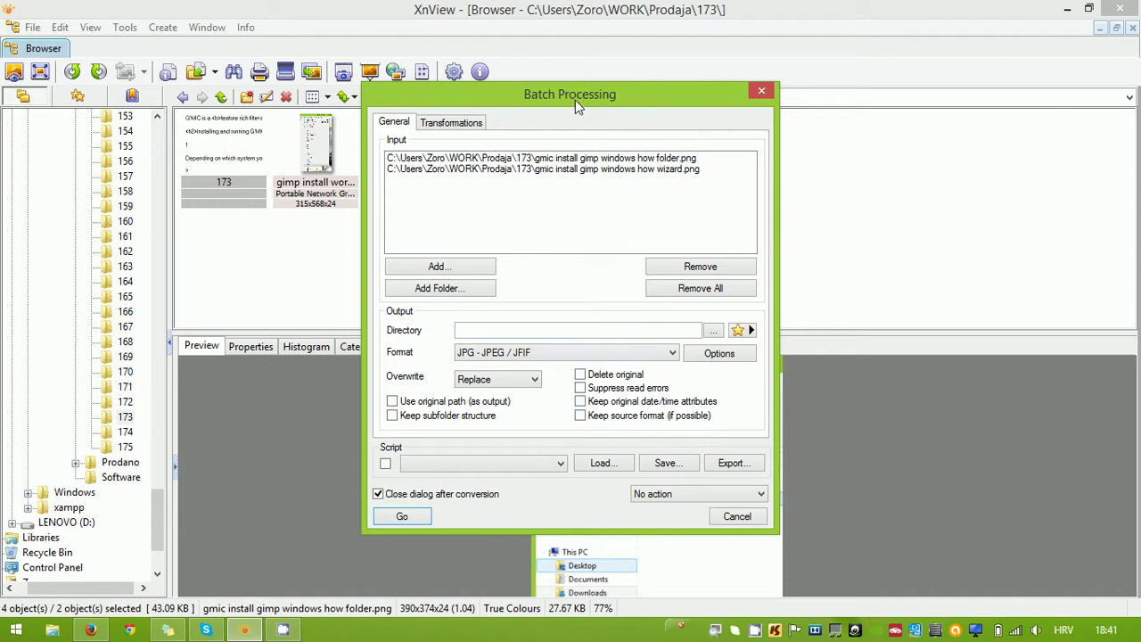
# Step: Add the Watermark transformation from the Image group to the batch job
pyautogui.click(474, 130)
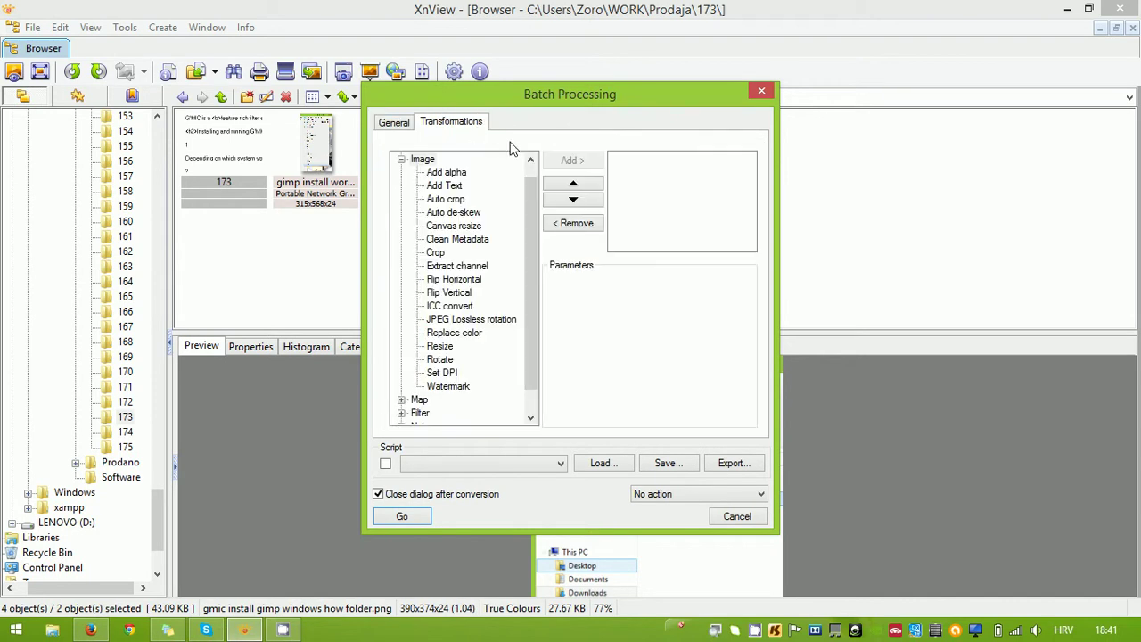
pyautogui.click(456, 388)
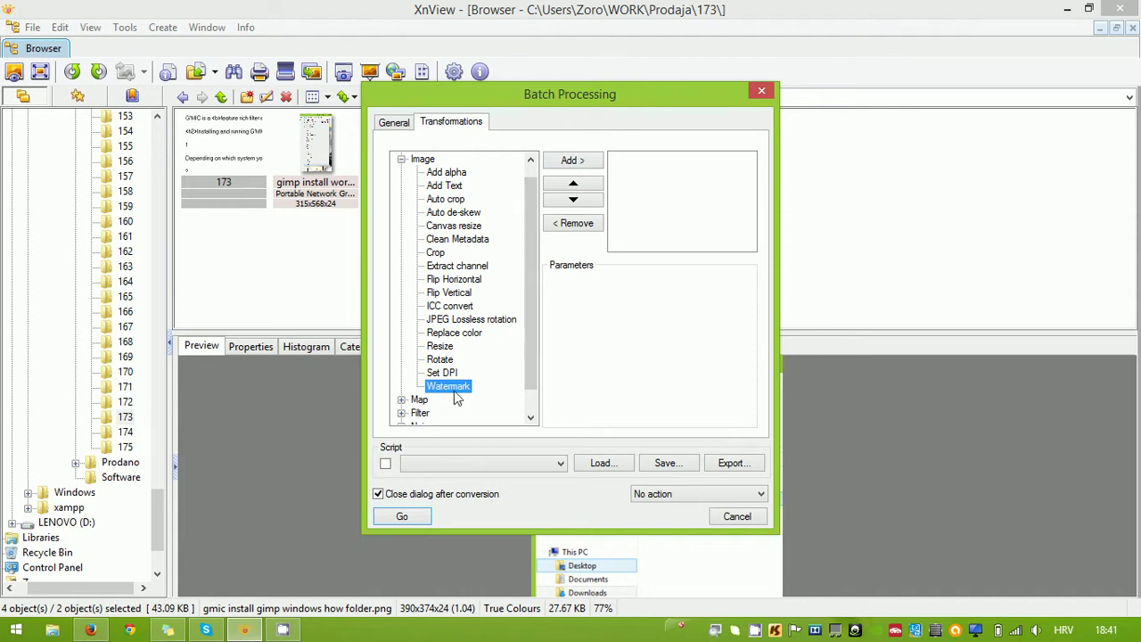
pyautogui.click(573, 160)
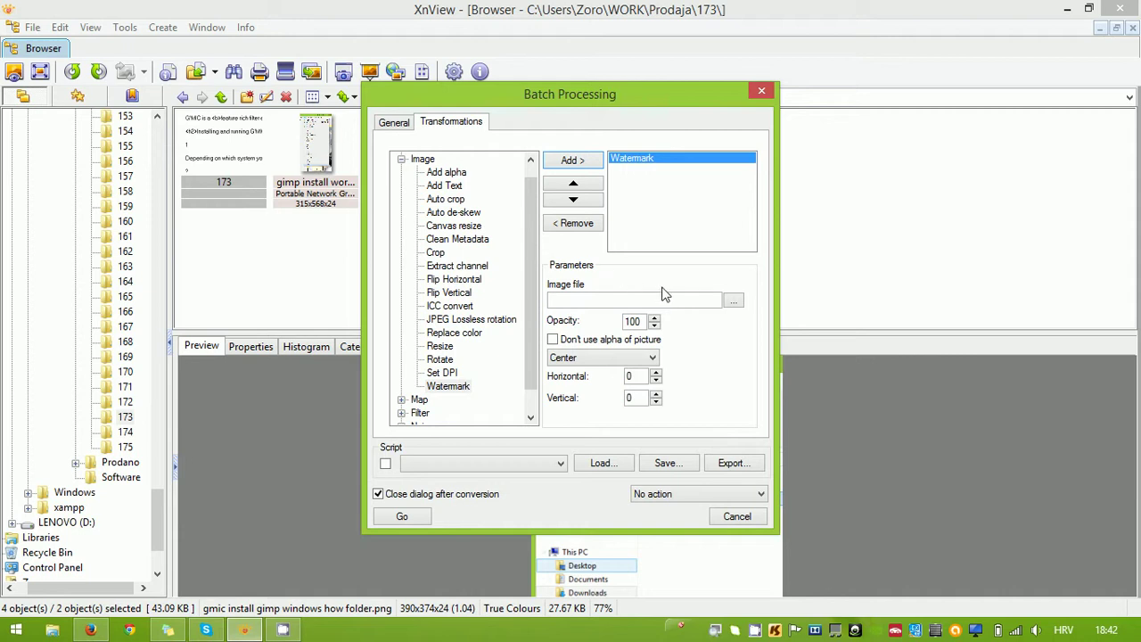
# Step: Choose FunTechTips Logo.jpg from the Desktop as the watermark image file
pyautogui.click(733, 300)
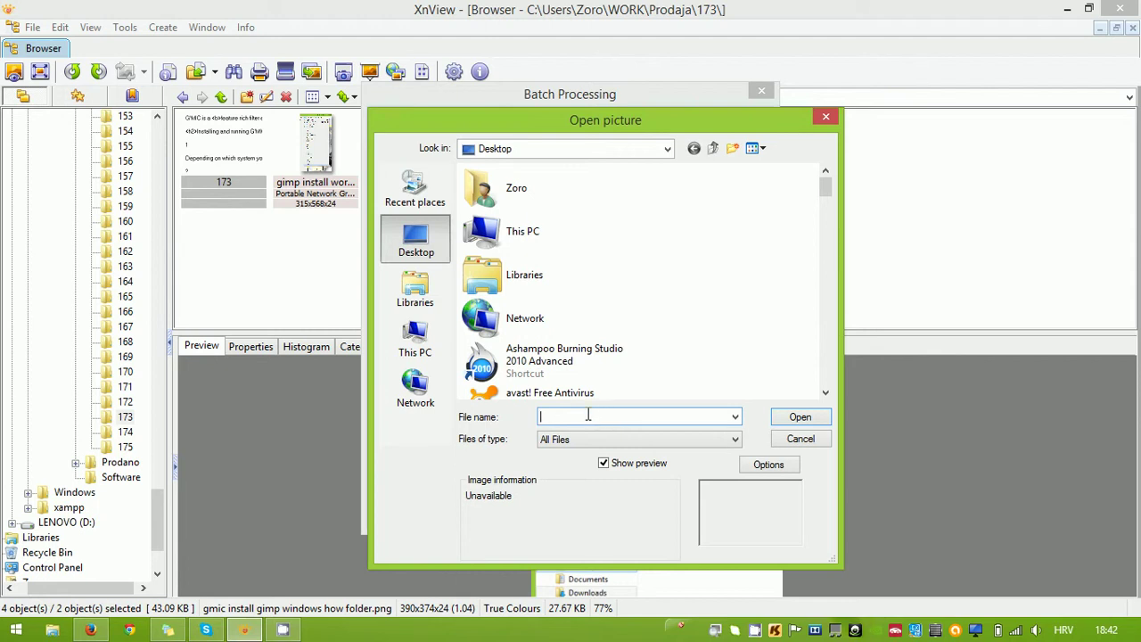
pyautogui.write('f')
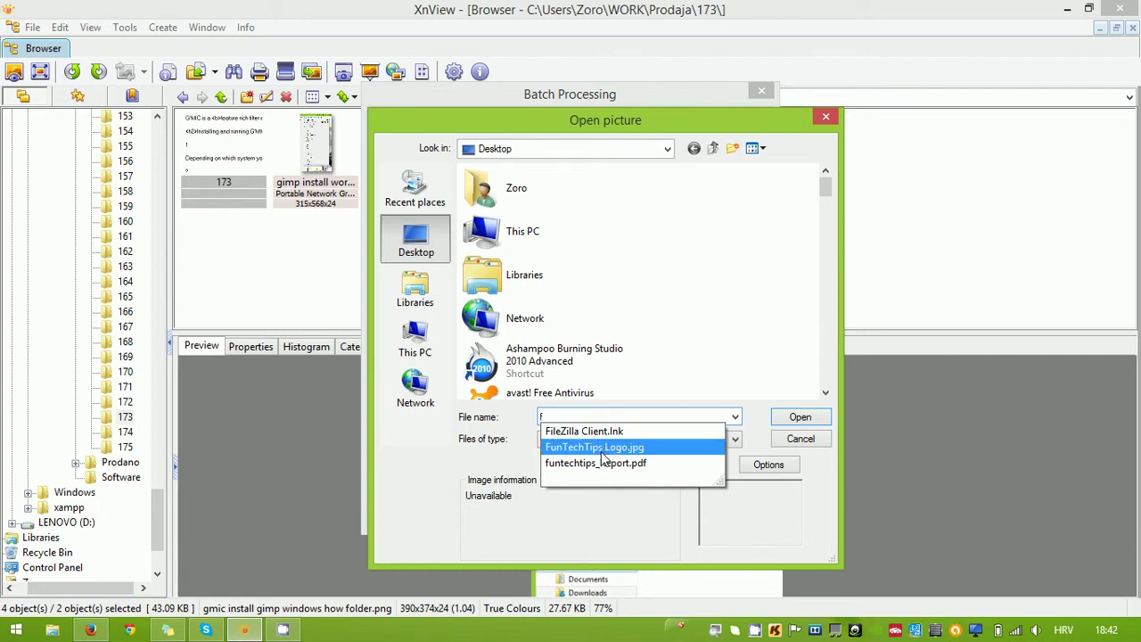
pyautogui.click(600, 448)
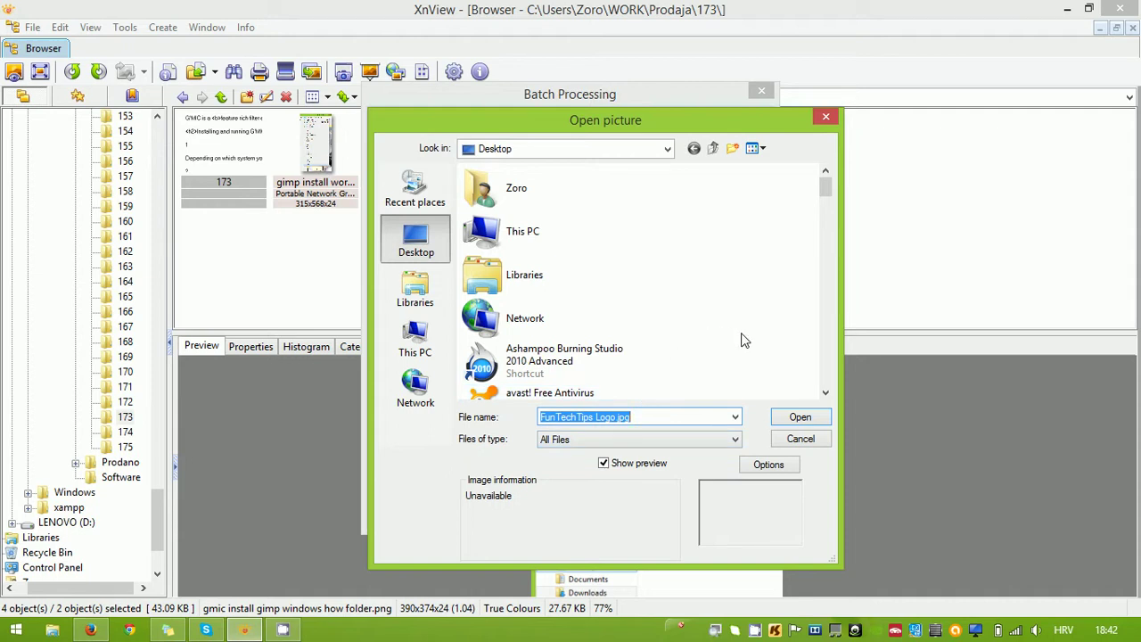
pyautogui.click(788, 416)
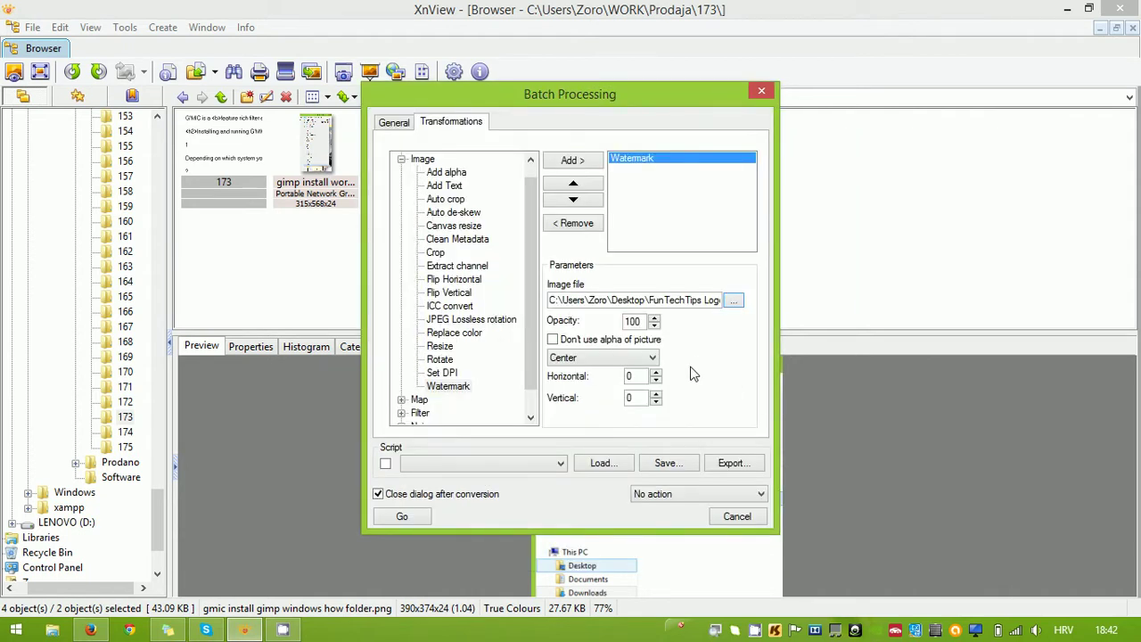
# Step: Keep the watermark position at Center and step its opacity down from 100 to 88
pyautogui.click(584, 357)
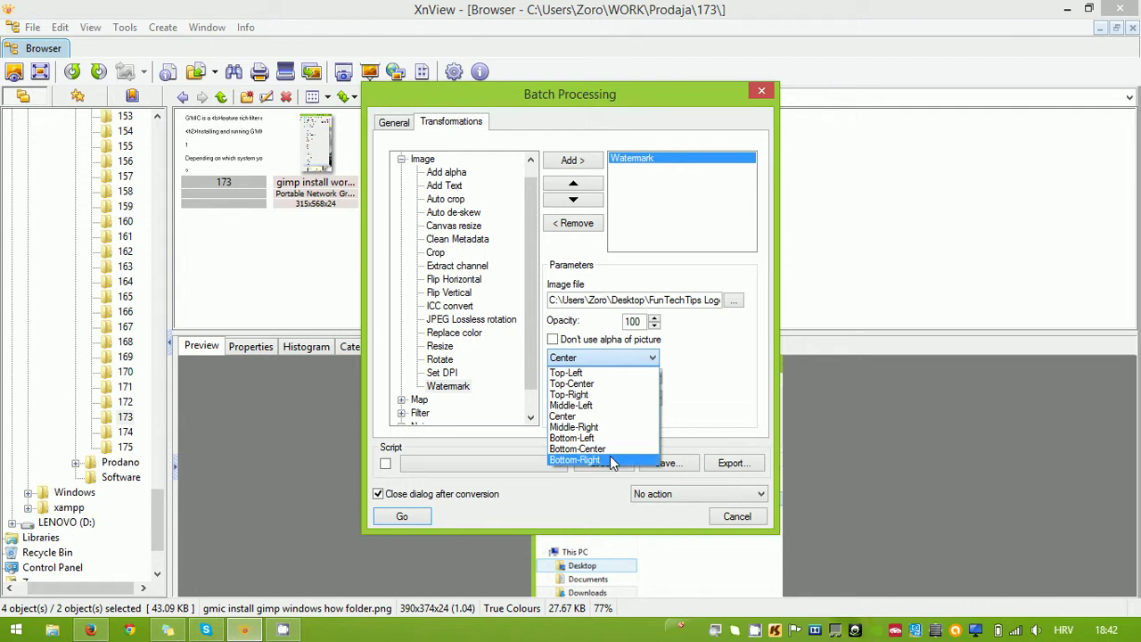
pyautogui.click(608, 419)
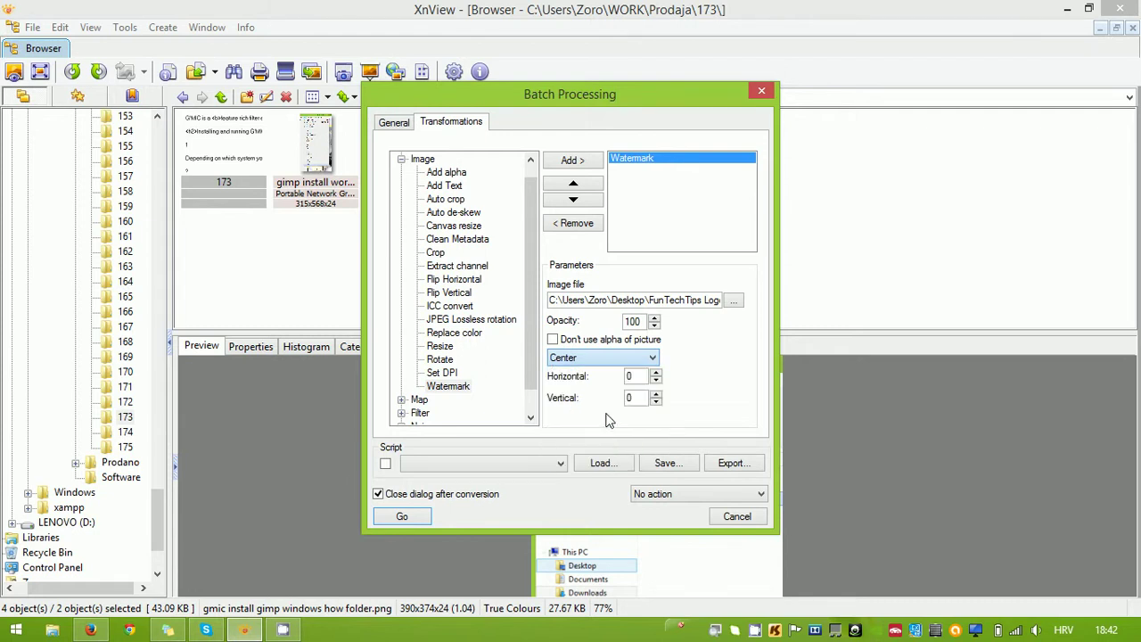
pyautogui.click(654, 326)
pyautogui.click(655, 327)
pyautogui.click(655, 327)
pyautogui.click(655, 327)
pyautogui.click(655, 327)
pyautogui.click(655, 327)
pyautogui.click(655, 327)
pyautogui.click(655, 327)
pyautogui.click(655, 327)
pyautogui.click(655, 327)
pyautogui.click(654, 325)
# Step: Lower the watermark opacity to 81 and run the batch job
pyautogui.click(654, 326)
pyautogui.click(654, 325)
pyautogui.click(654, 325)
pyautogui.click(654, 326)
pyautogui.click(654, 325)
pyautogui.click(654, 325)
pyautogui.click(654, 325)
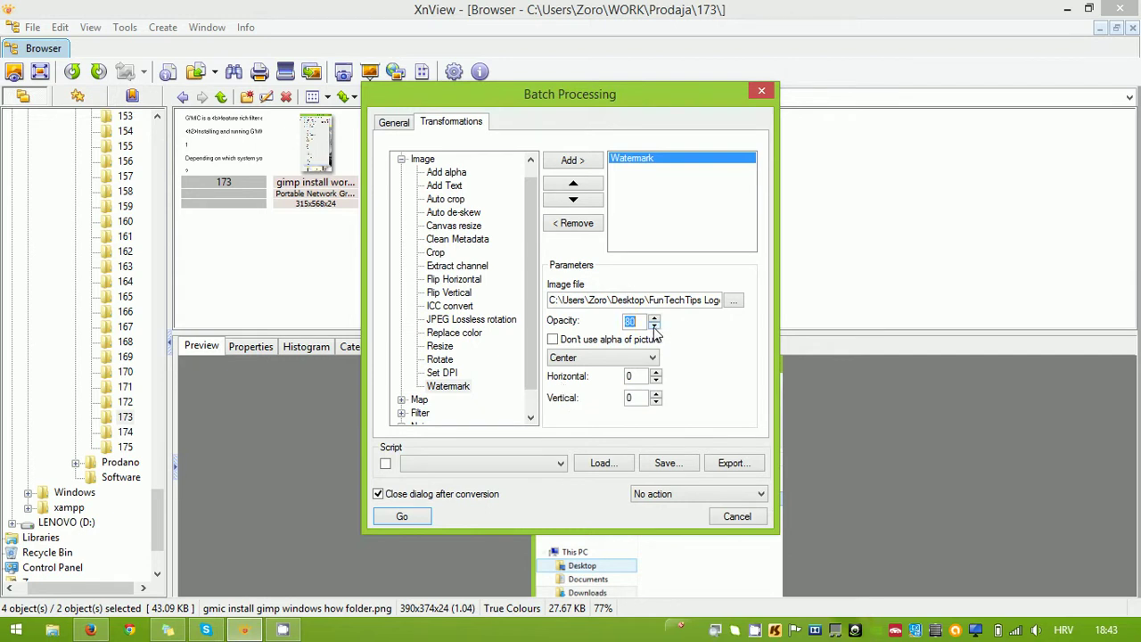
pyautogui.click(402, 517)
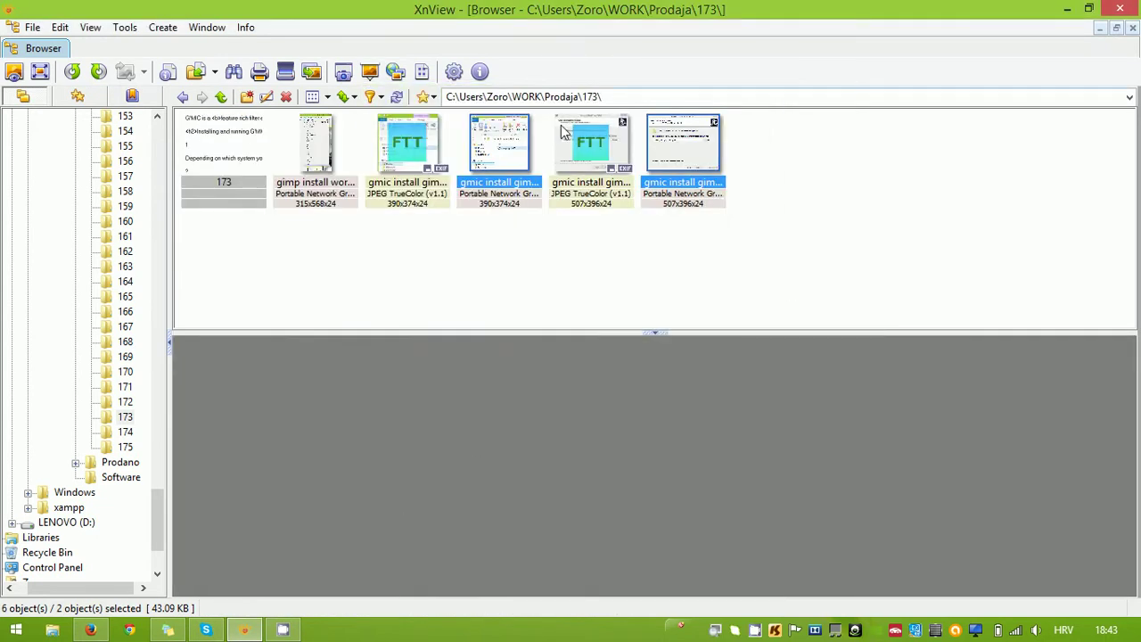
# Step: Preview the new wizard and folder JPG copies to check the centred FTT logo
pyautogui.click(588, 142)
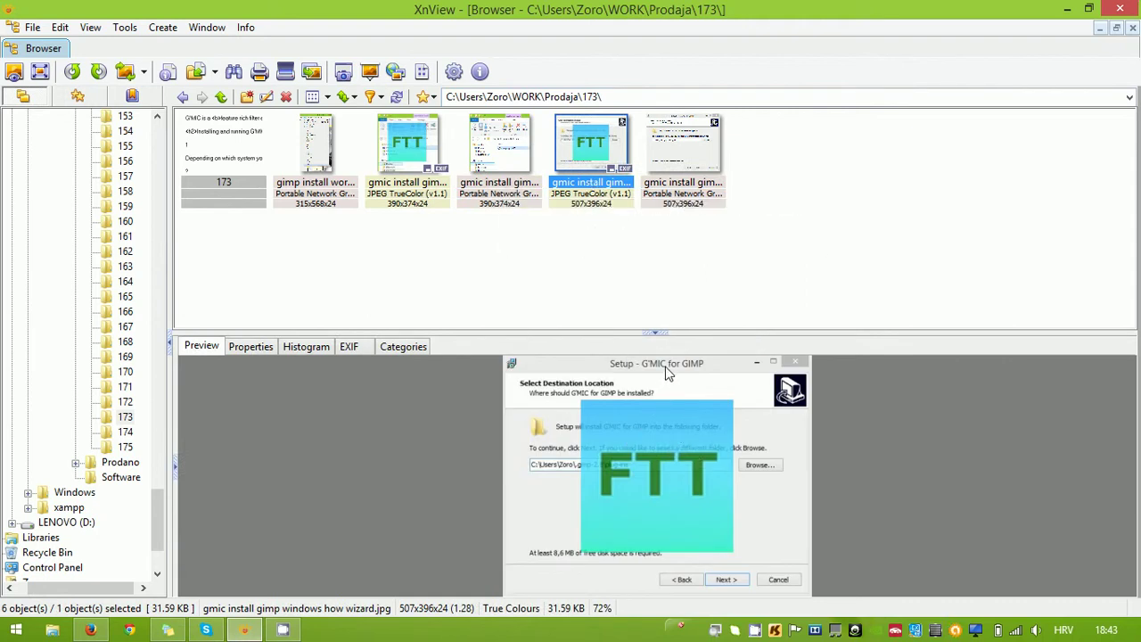
pyautogui.click(426, 154)
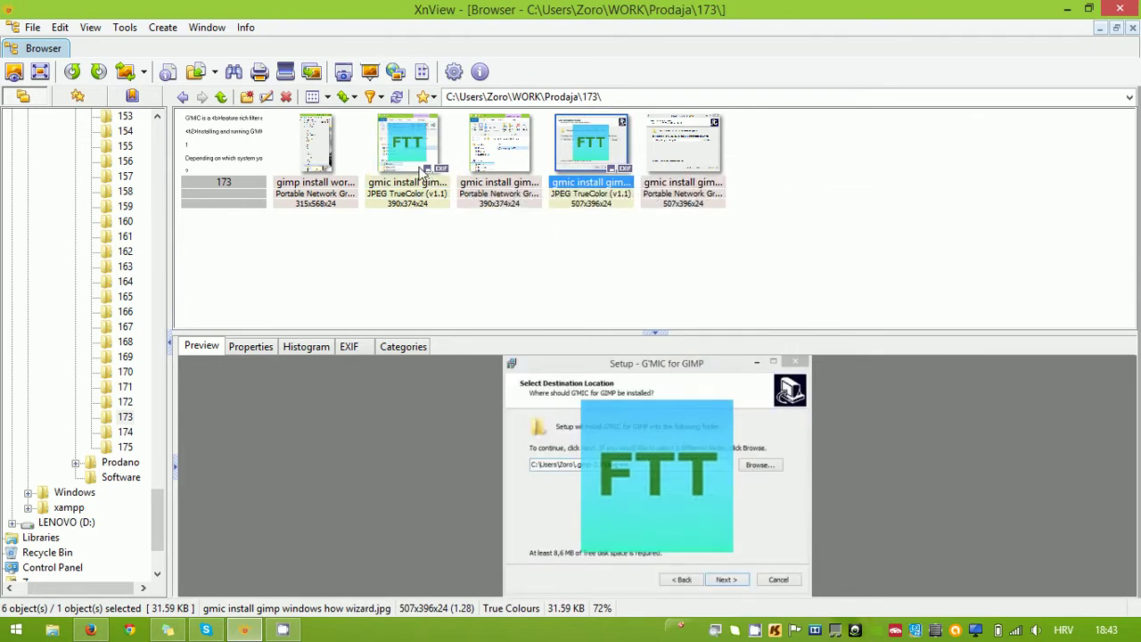
pyautogui.click(422, 169)
pyautogui.click(410, 161)
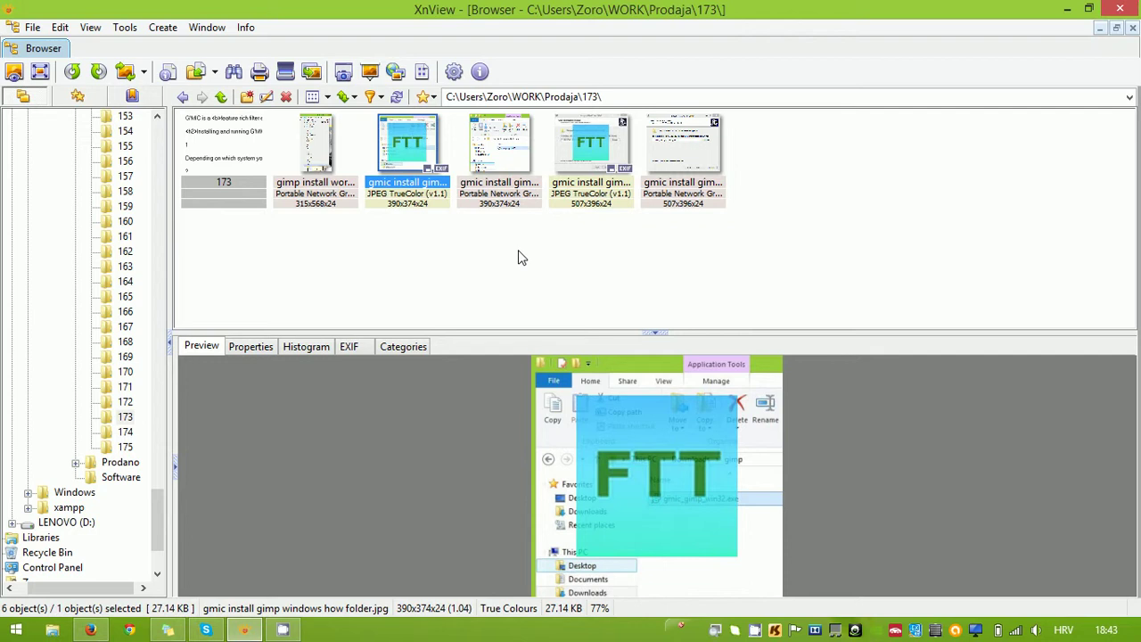